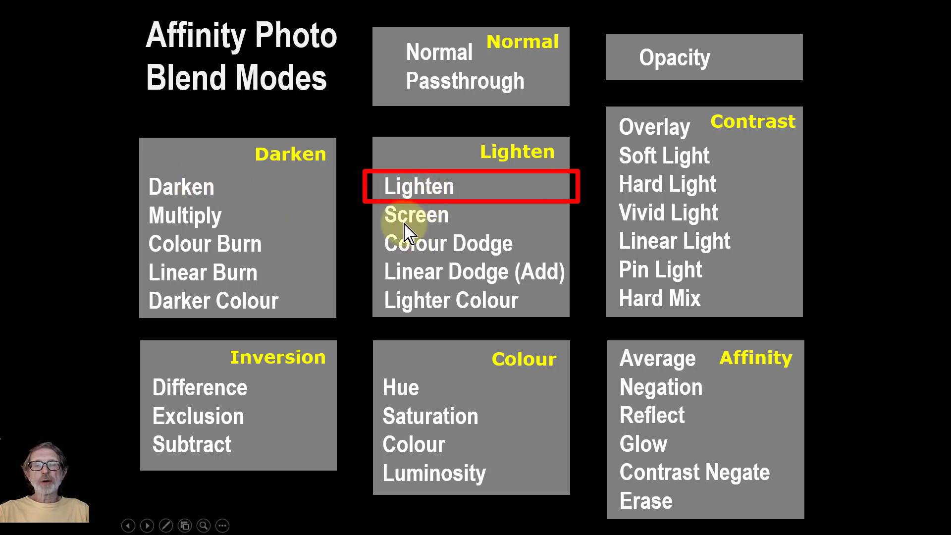
Step: Advance the PowerPoint slideshow from the blend-modes overview to the 'Blend mode: Lighten' slide
left_click(366, 253)
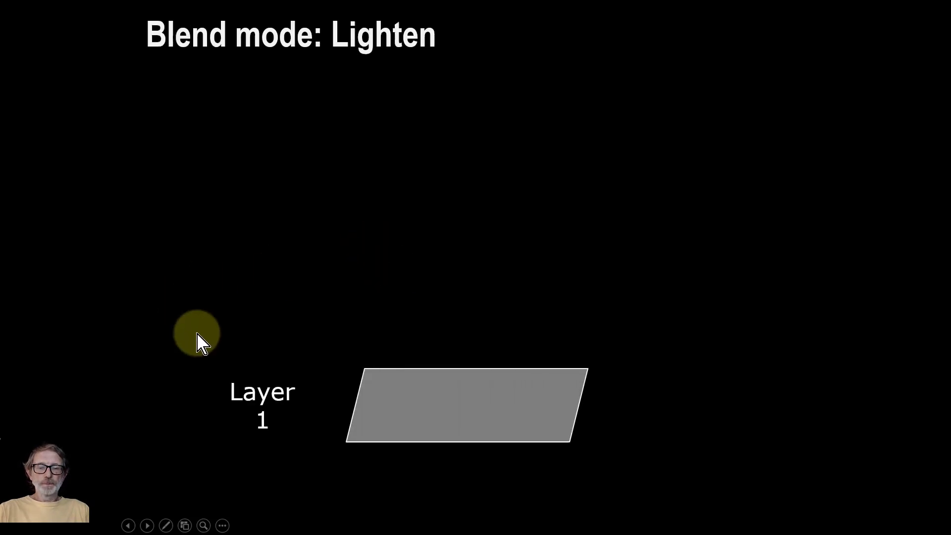
Step: Reveal Layer 2 and the 'What you see' result, then clear the illustration
left_click(405, 399)
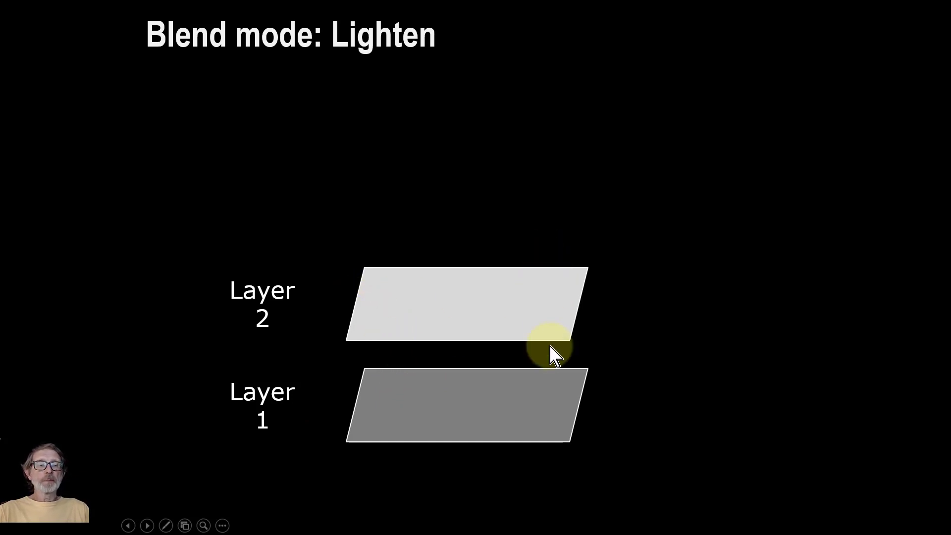
left_click(486, 189)
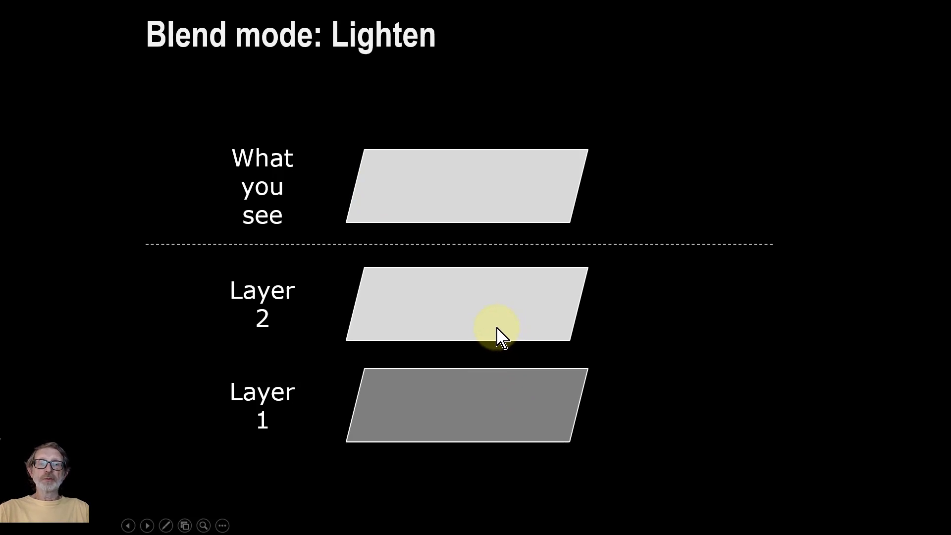
left_click(539, 328)
Step: Rebuild the example with Layer 1 marked x, a light Layer 2, and the result
left_click(541, 329)
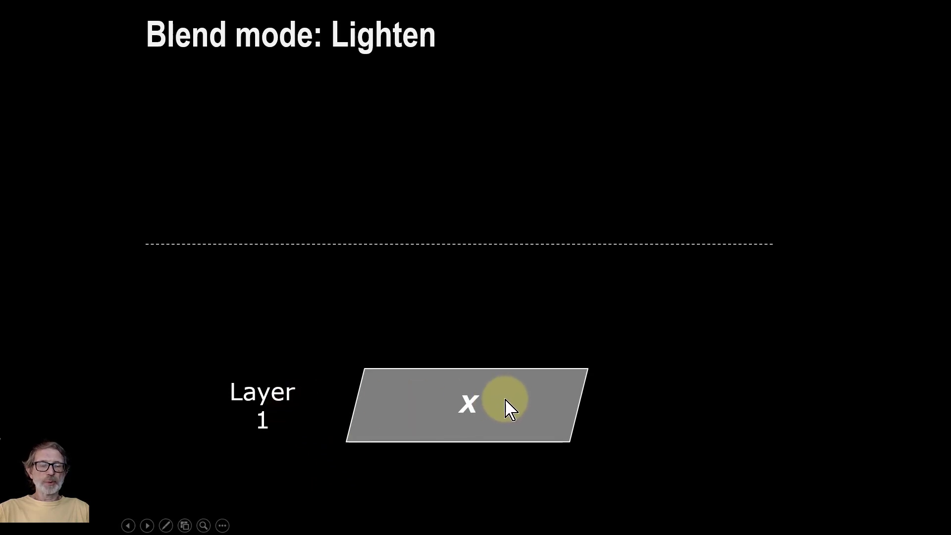
left_click(486, 402)
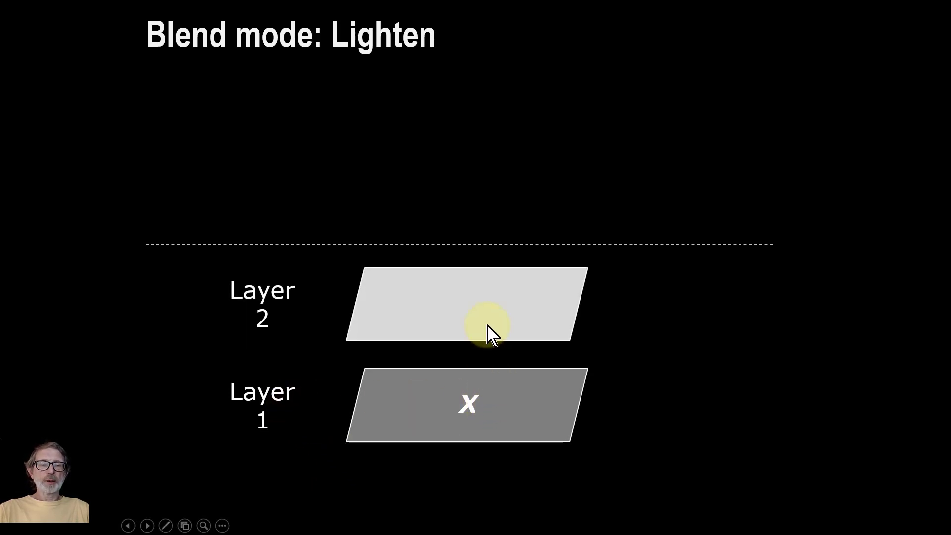
left_click(439, 298)
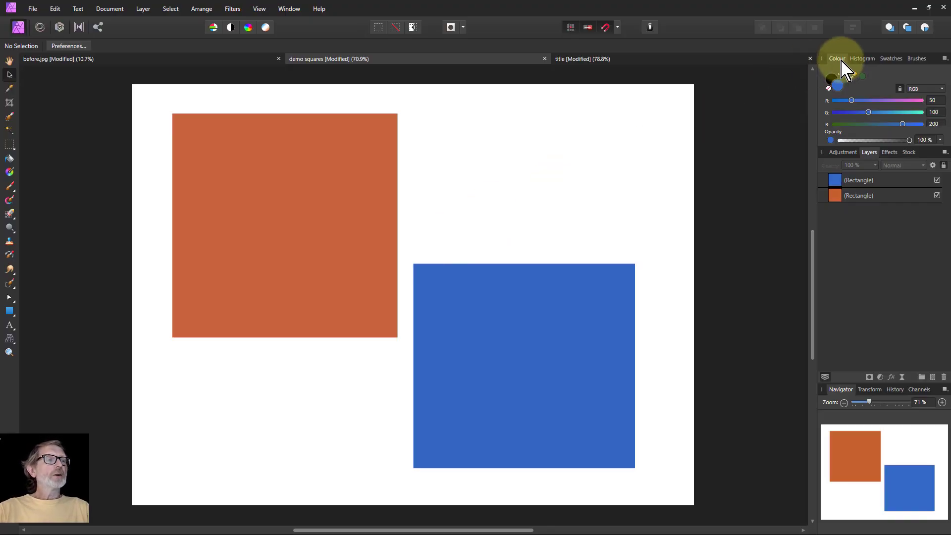
Step: Float the Colour panel and compare orange (200/100/50) and blue (50/100/200) squares' values
left_click_drag(831, 62, 455, 127)
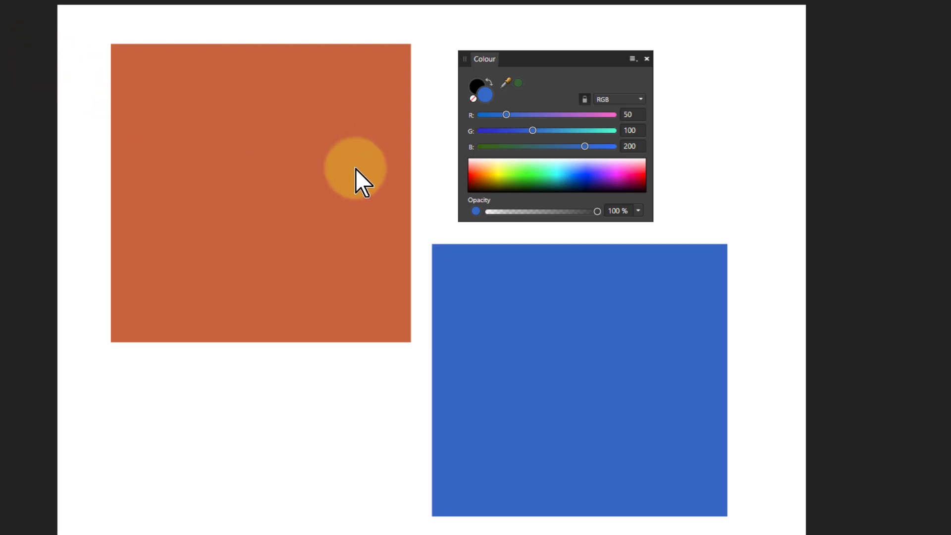
left_click(311, 129)
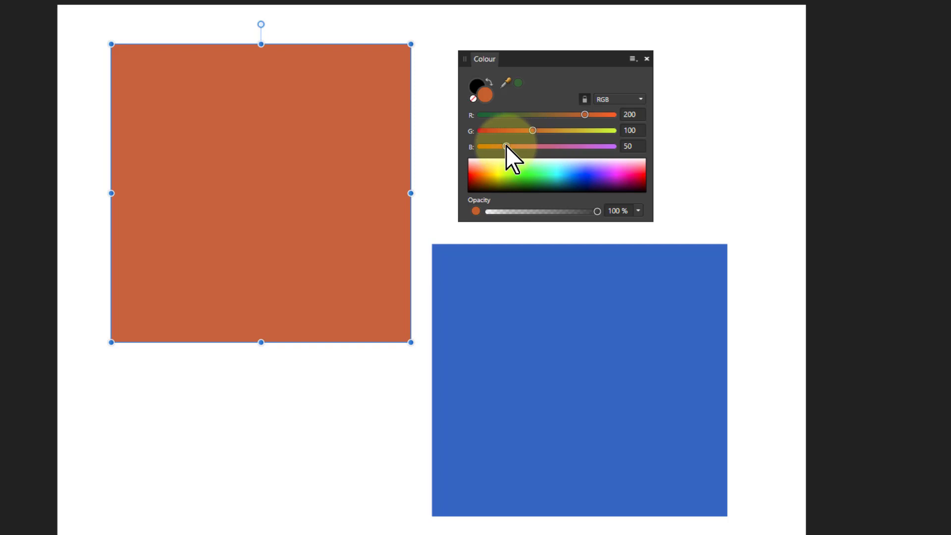
left_click(565, 287)
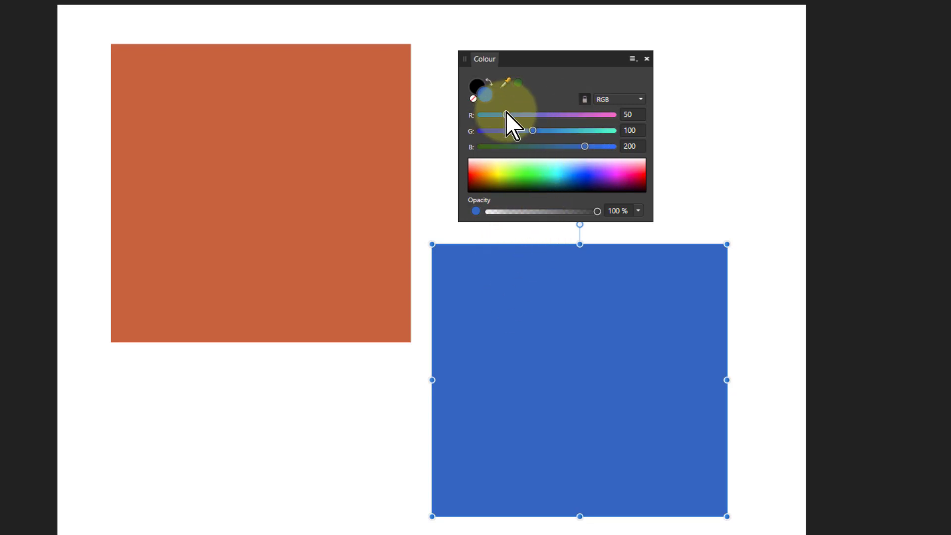
left_click(308, 132)
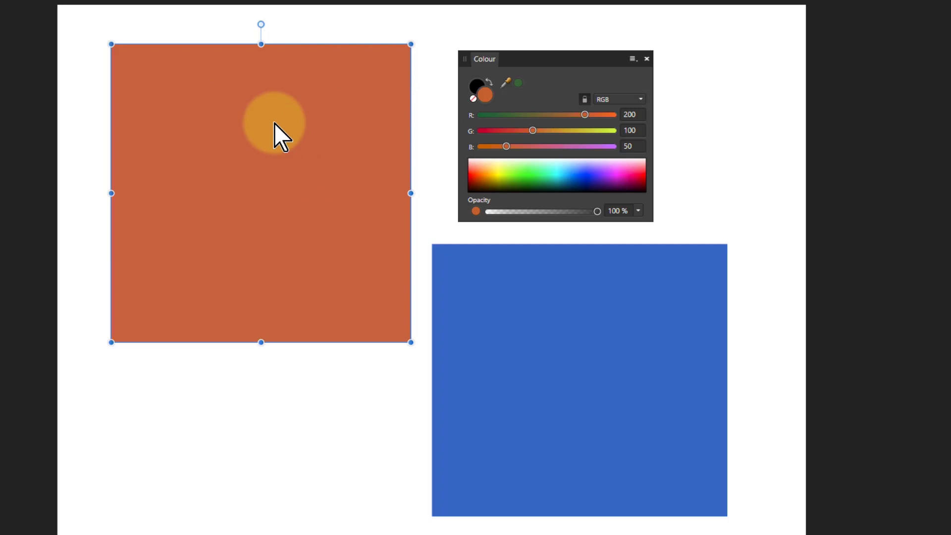
left_click(545, 299)
left_click(372, 164)
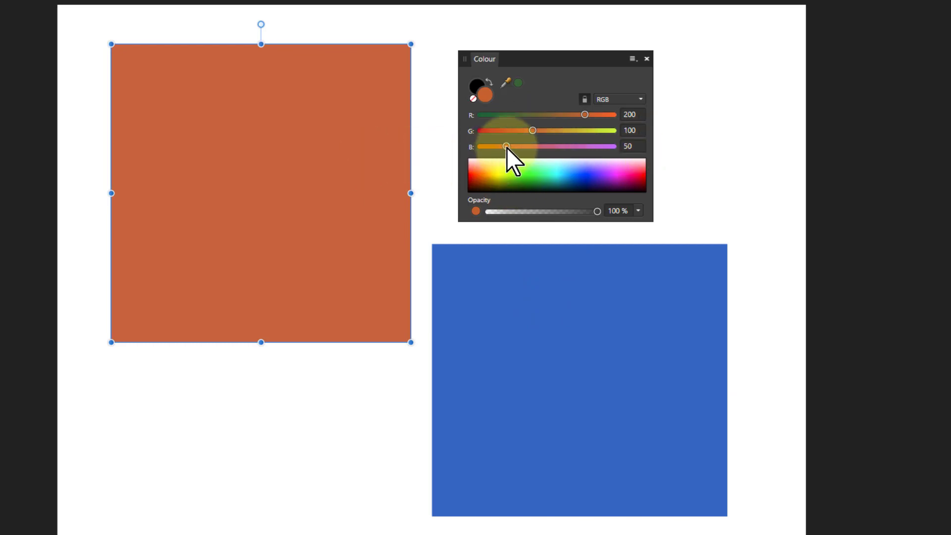
left_click(584, 305)
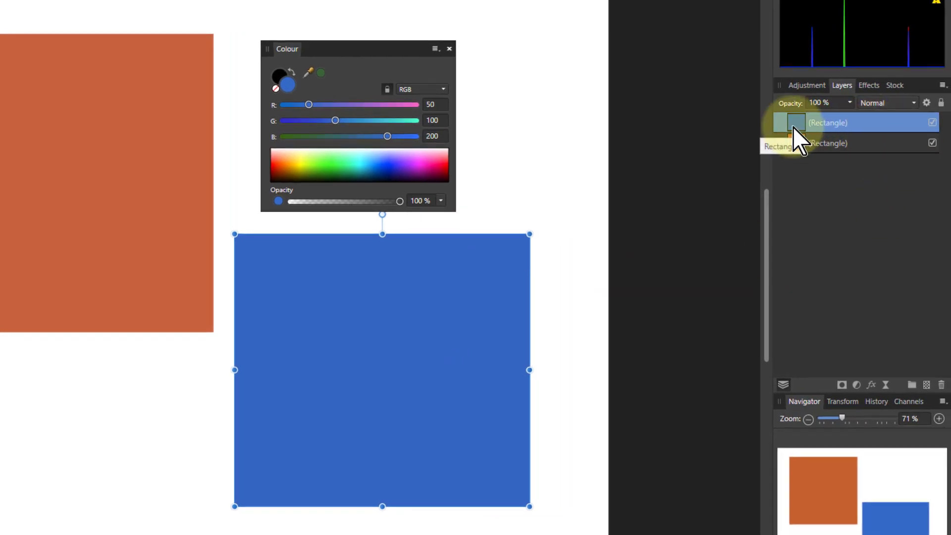
Step: Set the blue square to Lighten, overlap it with the orange one, and sample the pink overlap
left_click(891, 103)
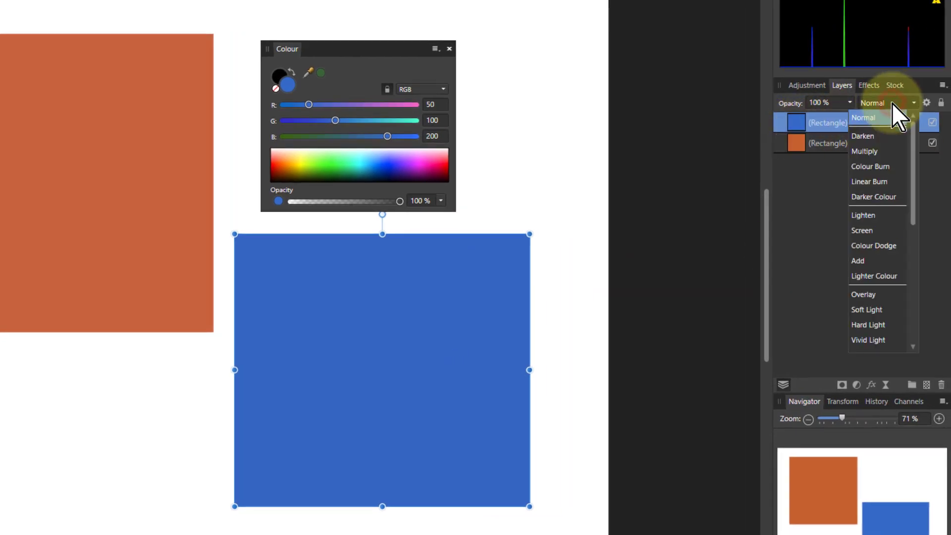
left_click(863, 216)
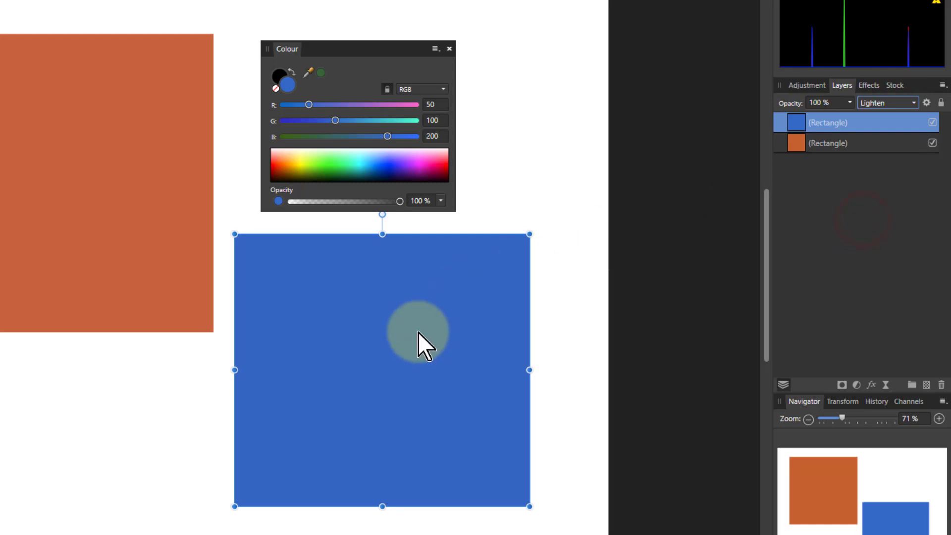
left_click_drag(400, 360, 272, 341)
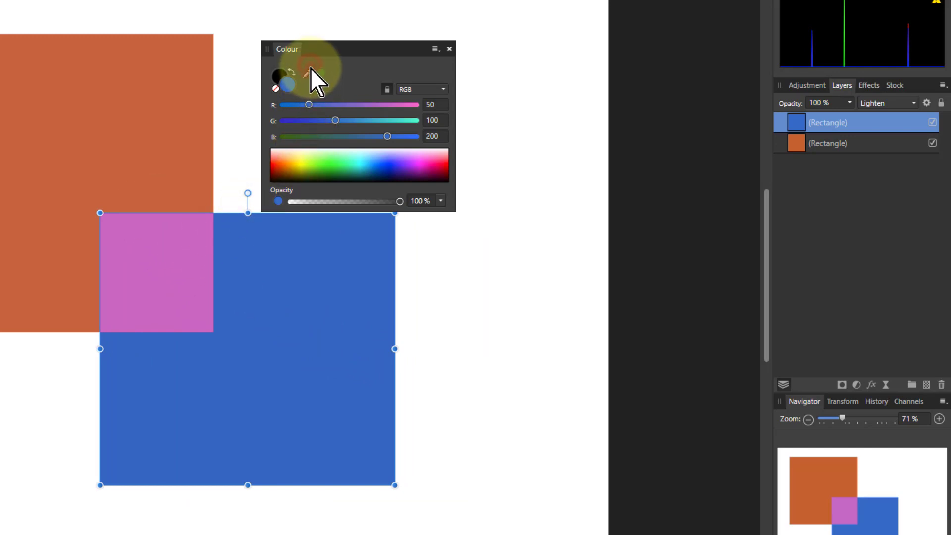
left_click_drag(311, 69, 153, 265)
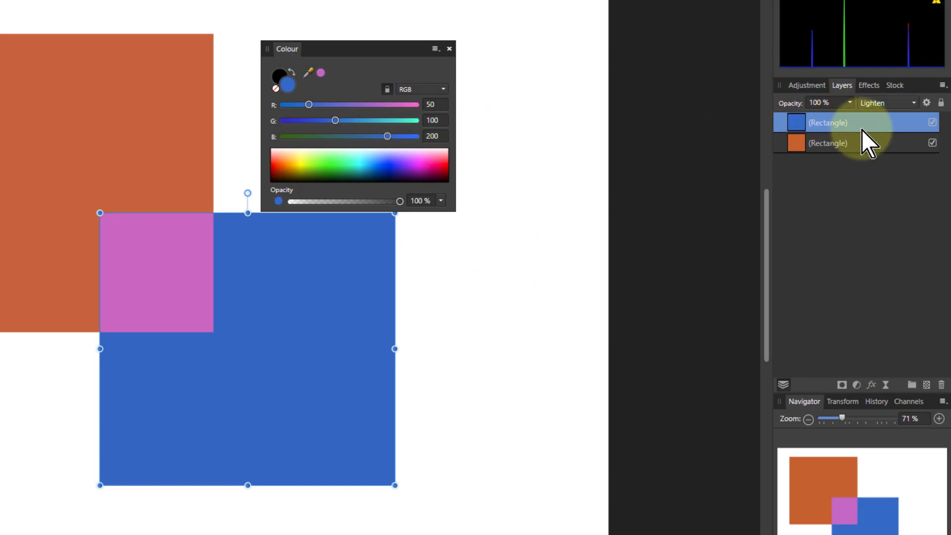
Step: Switch the blue square to Darken and sample the green overlap at 50/100/50
left_click(884, 105)
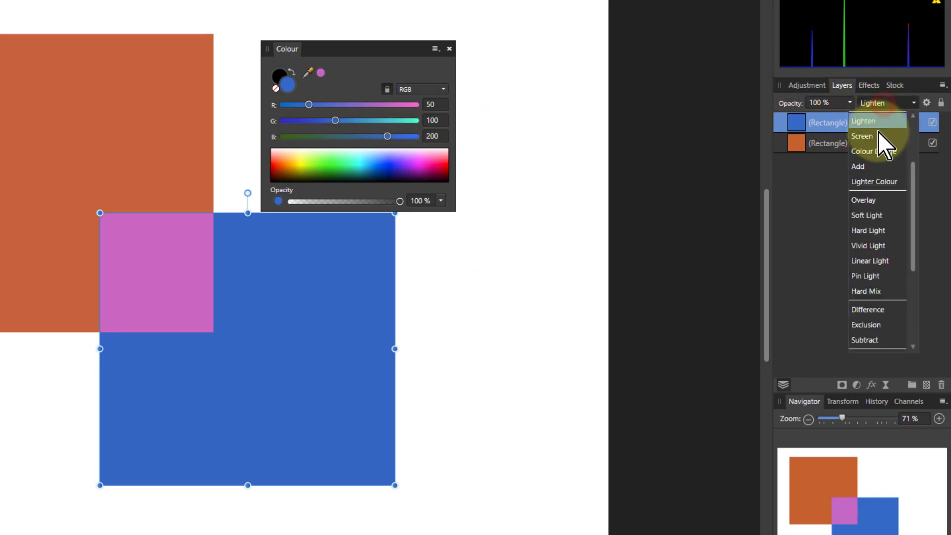
scroll(880, 164, "up", 5)
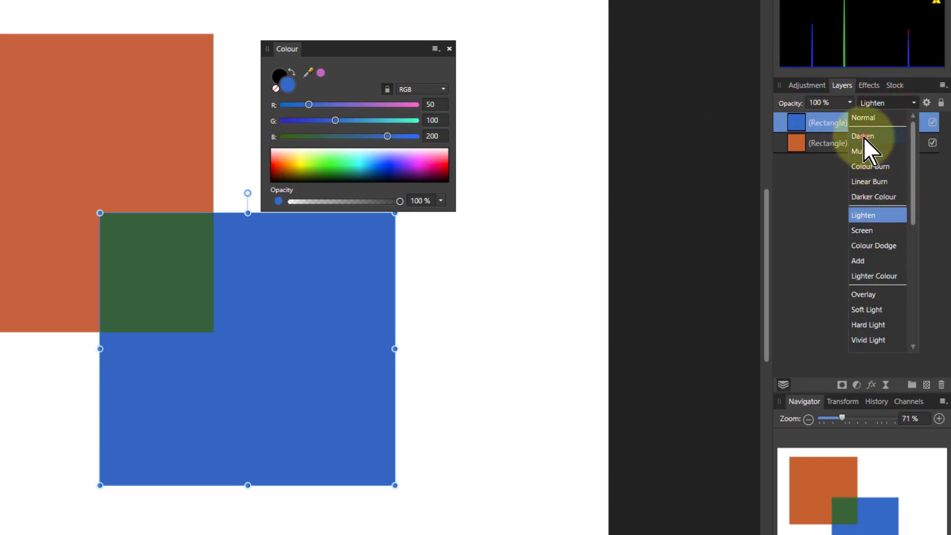
left_click(863, 138)
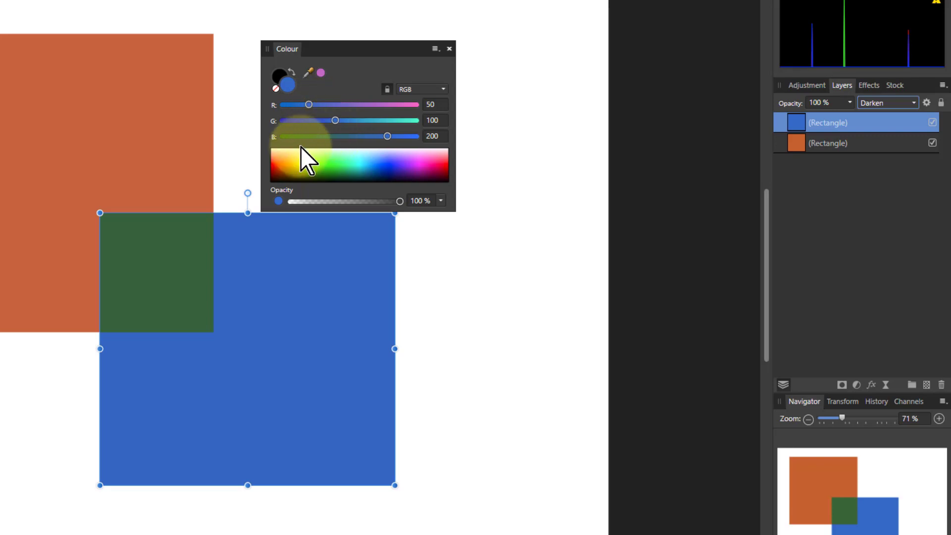
left_click(308, 72)
left_click_drag(311, 115, 149, 258)
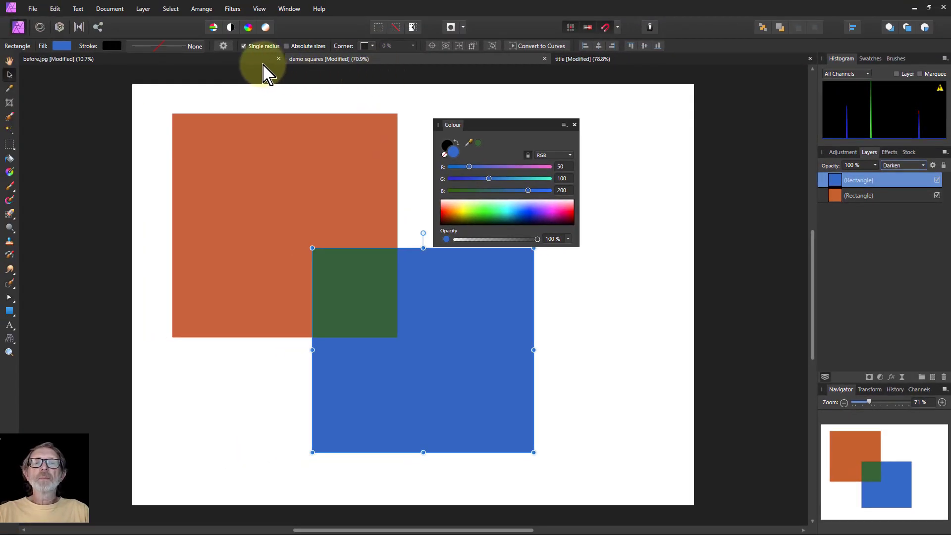
Step: On before.jpg, dock the Colour panel and duplicate the photo layer set to Lighten
left_click(263, 62)
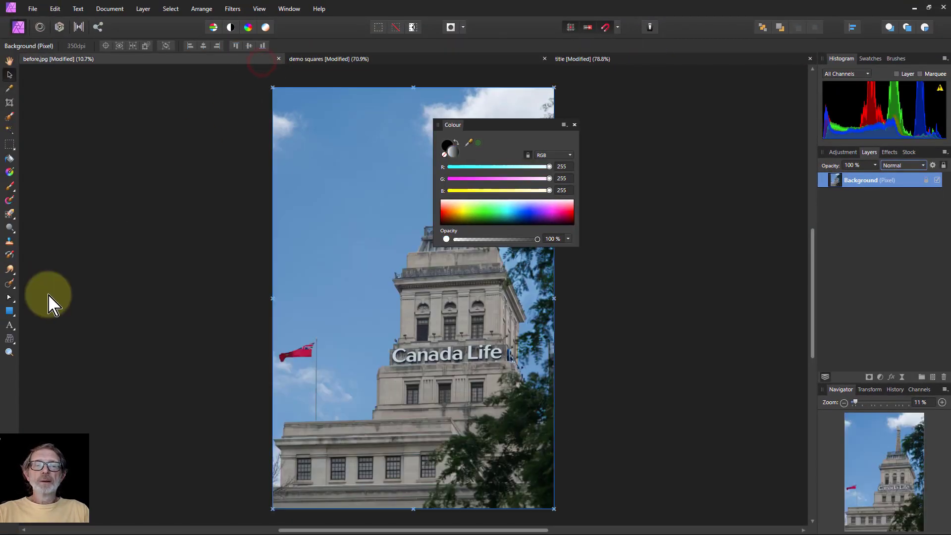
left_click_drag(477, 128, 851, 67)
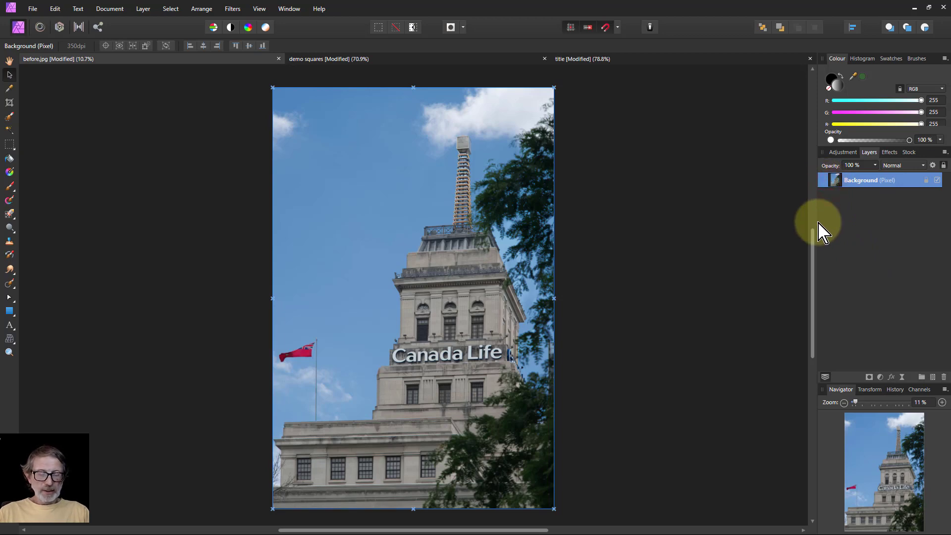
key("ctrl+j")
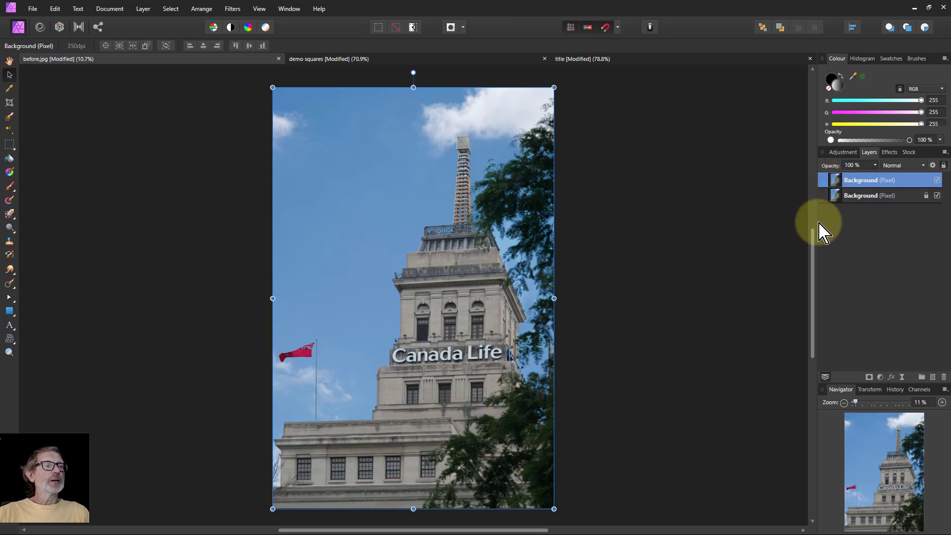
left_click(898, 165)
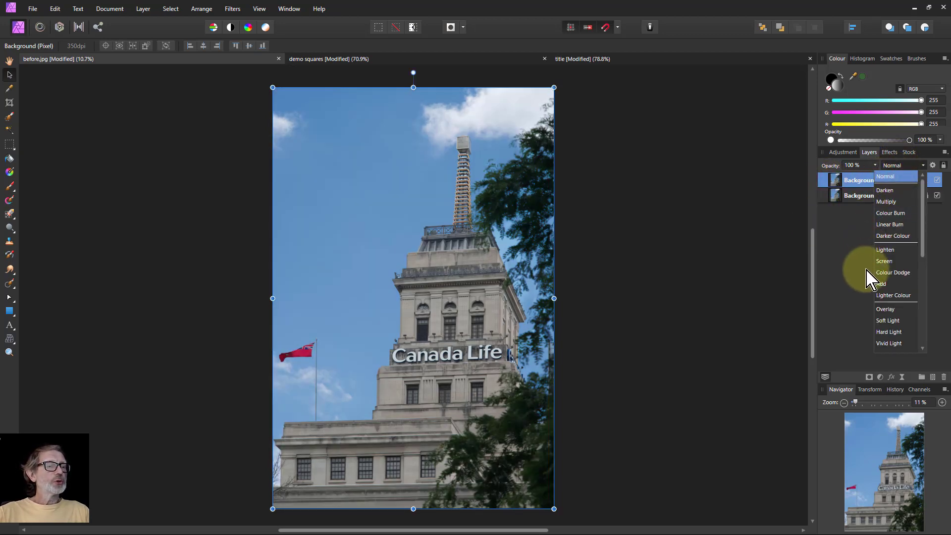
left_click(885, 250)
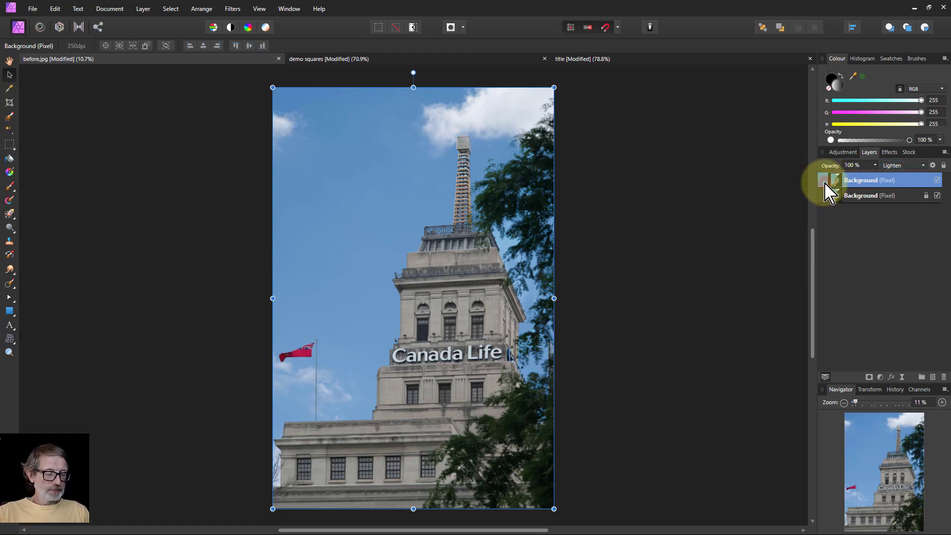
Step: Remove the duplicate layer and draw a gradient rectangle covering the whole photo
key("ctrl+e")
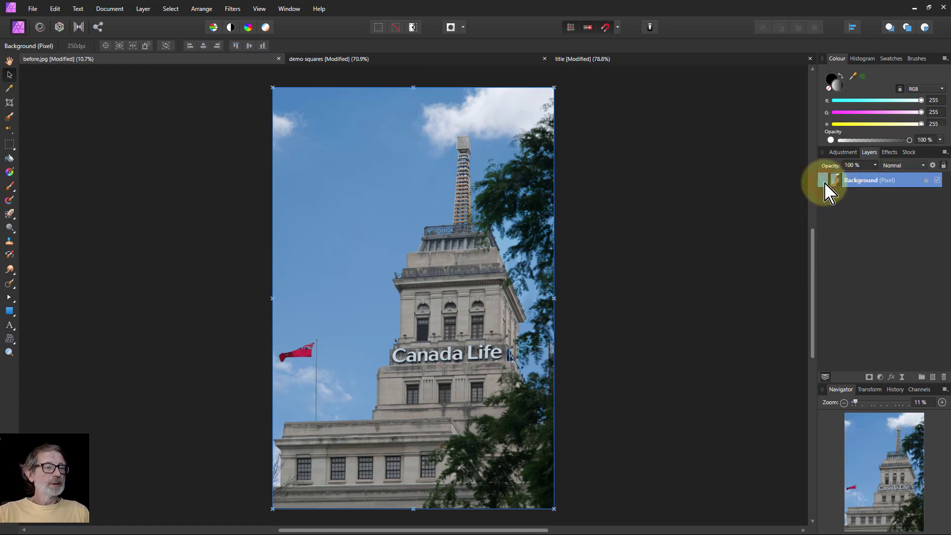
left_click(10, 311)
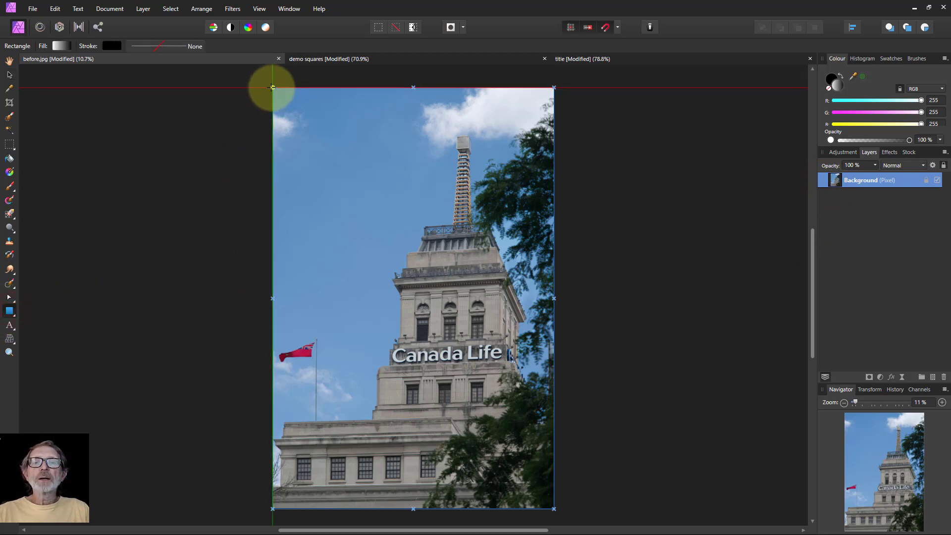
left_click_drag(273, 88, 554, 503)
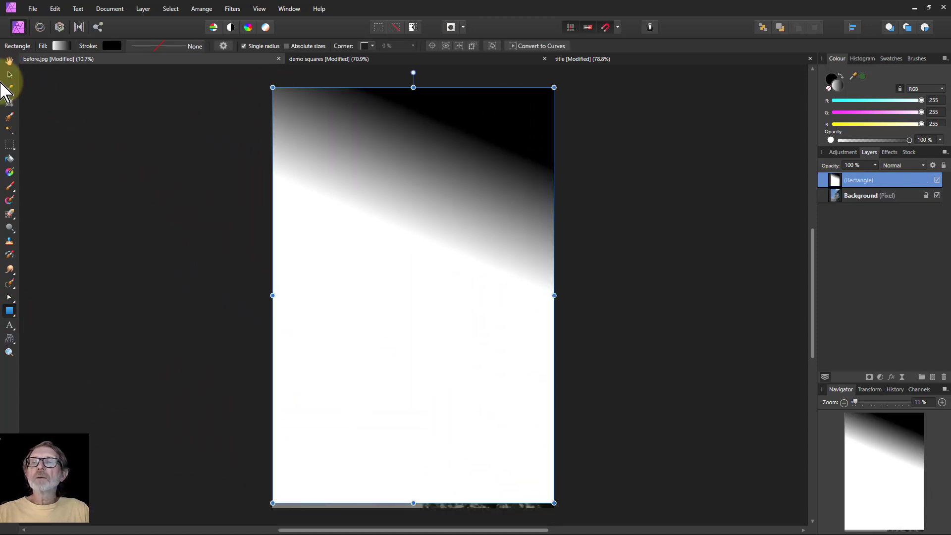
Step: Fill the rectangle solid white (255, 255, 255) and extend its bottom edge to the photo's bottom
left_click(61, 46)
left_click(50, 64)
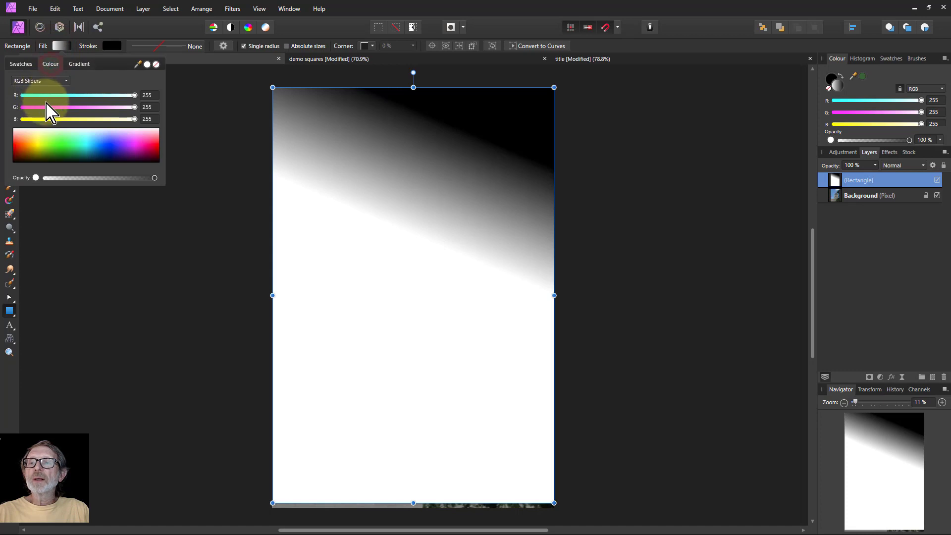
left_click_drag(61, 159, 74, 132)
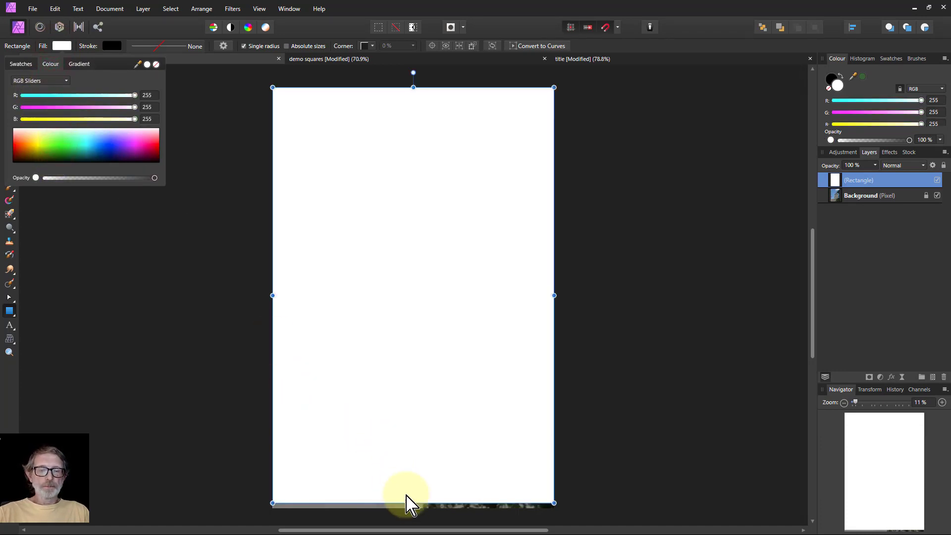
left_click_drag(413, 503, 413, 508)
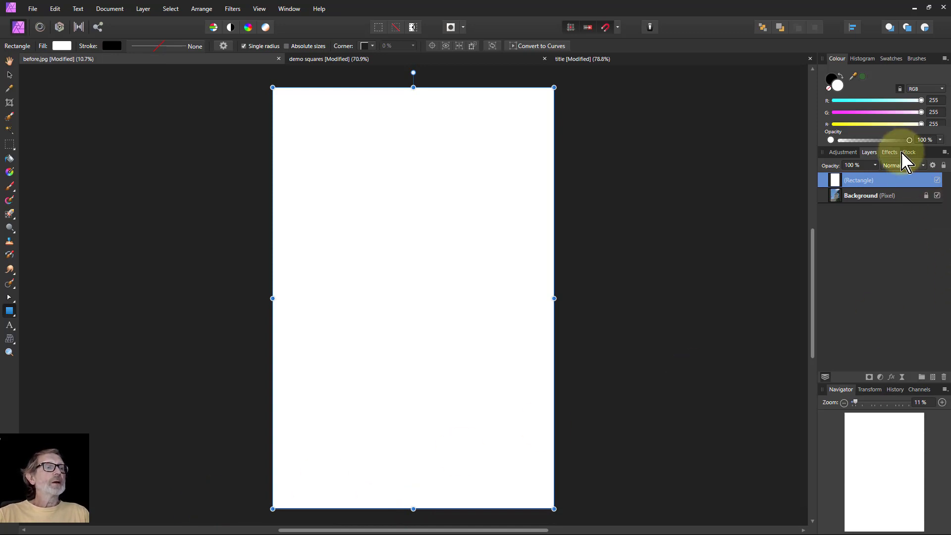
Step: Try Lighten on the white rectangle layer, then set it to Darken
left_click(900, 167)
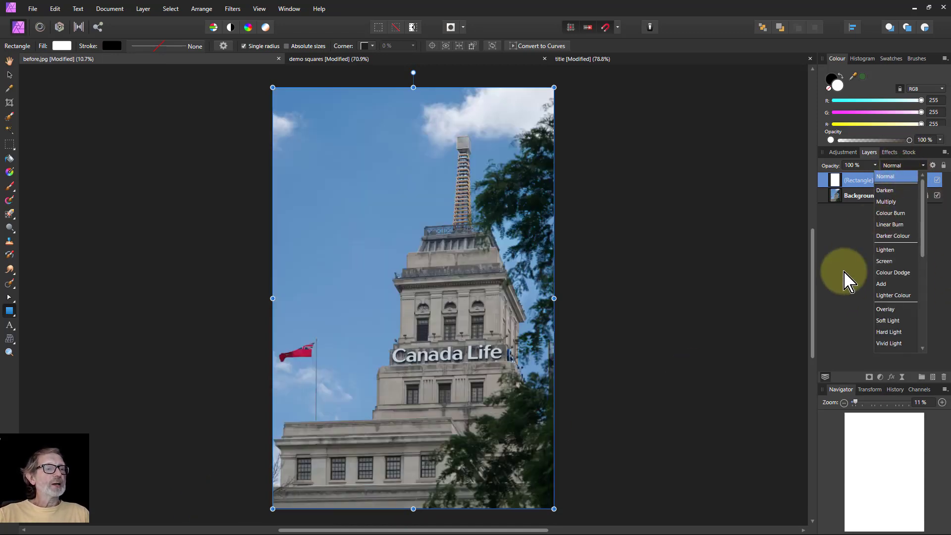
left_click(887, 250)
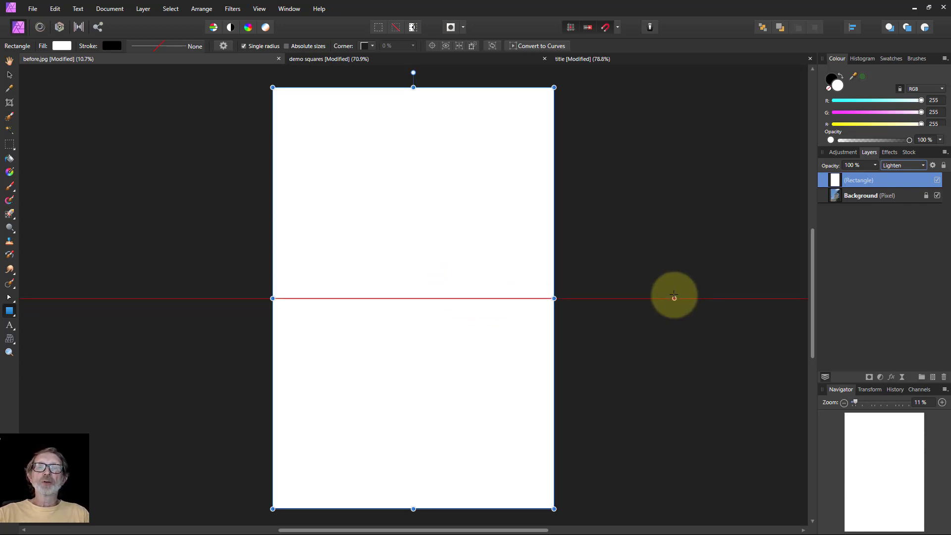
left_click(901, 167)
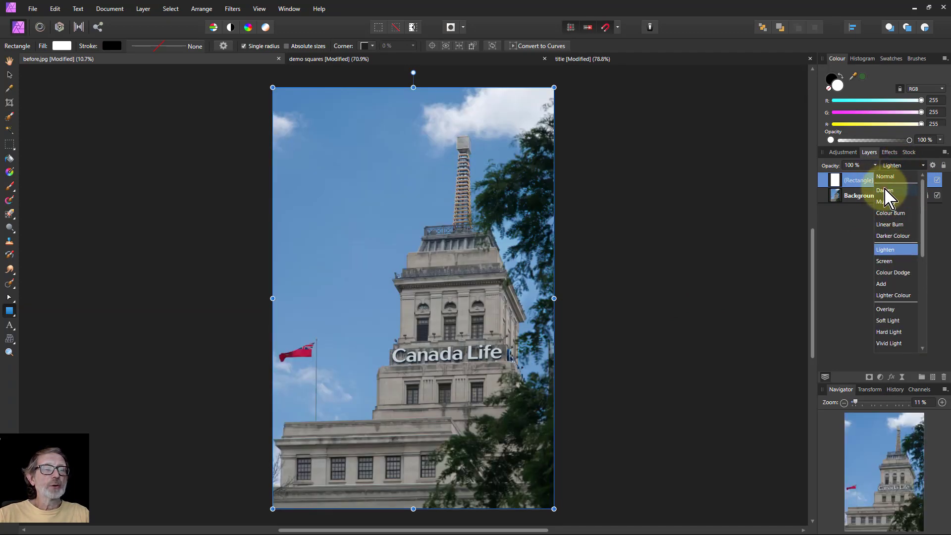
left_click(885, 190)
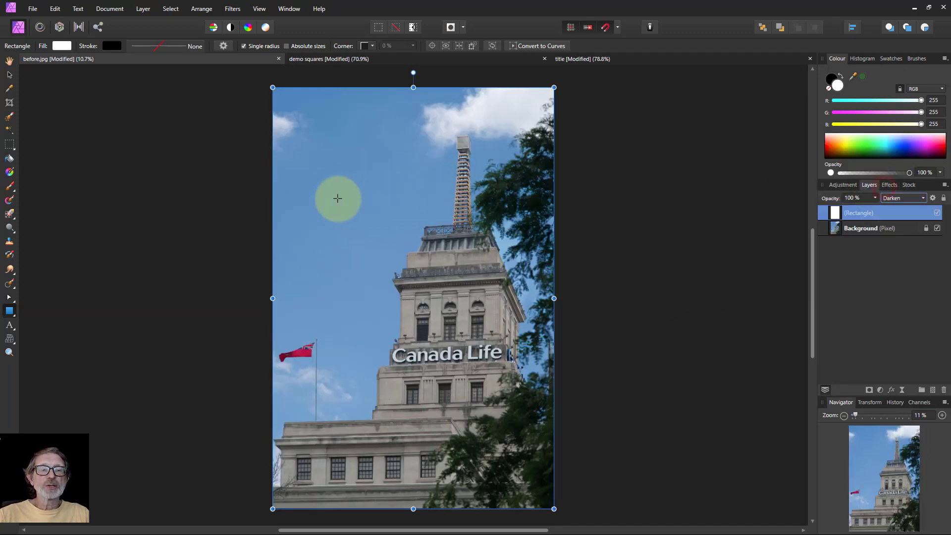
Step: Fill the rectangle pure black and set its layer blend mode to Lighten
left_click(63, 47)
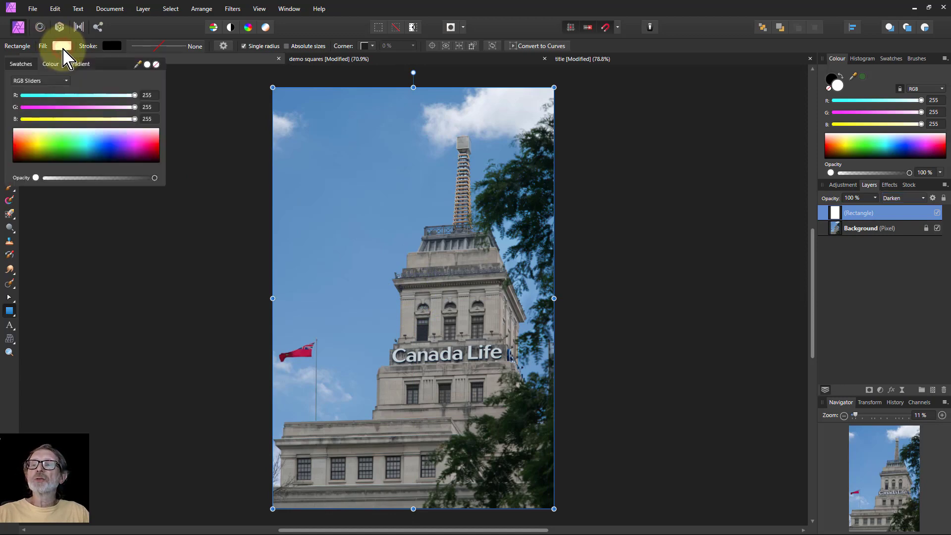
left_click(65, 161)
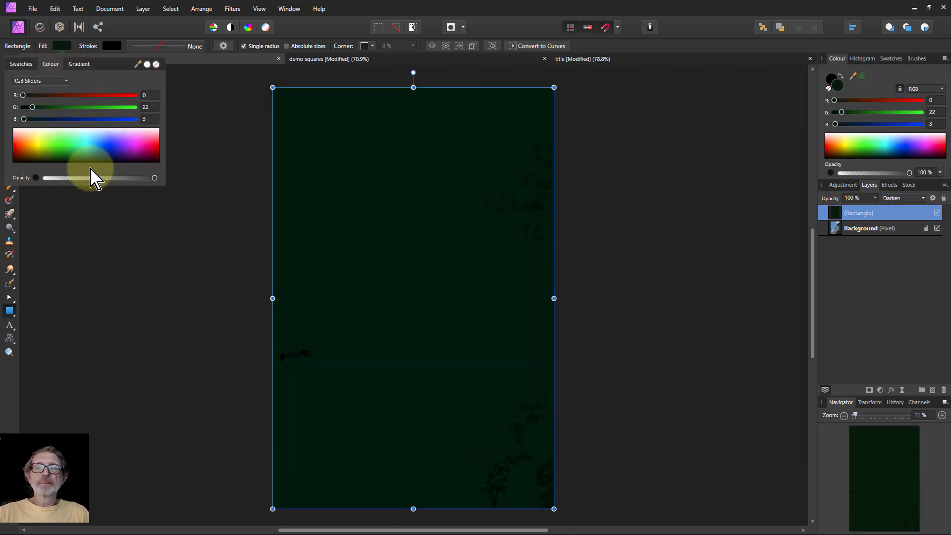
left_click(88, 163)
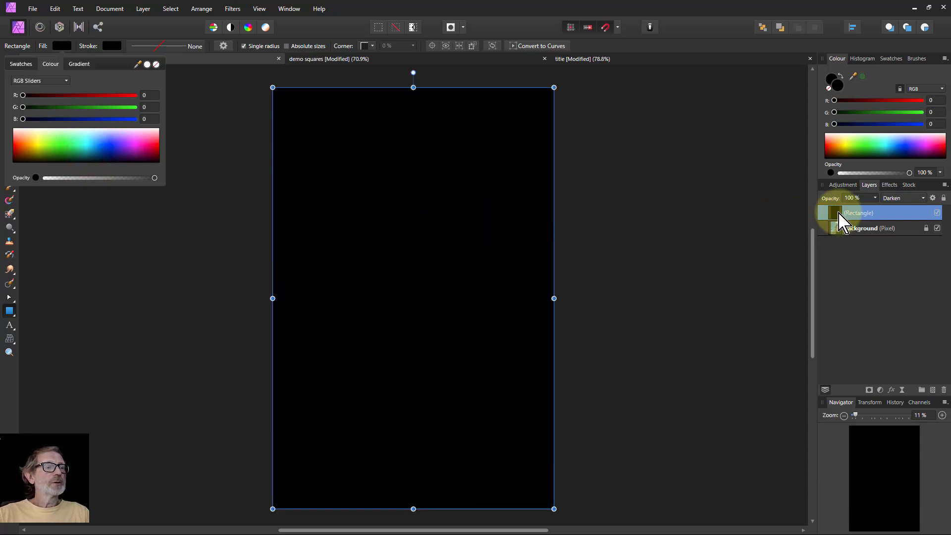
left_click(904, 200)
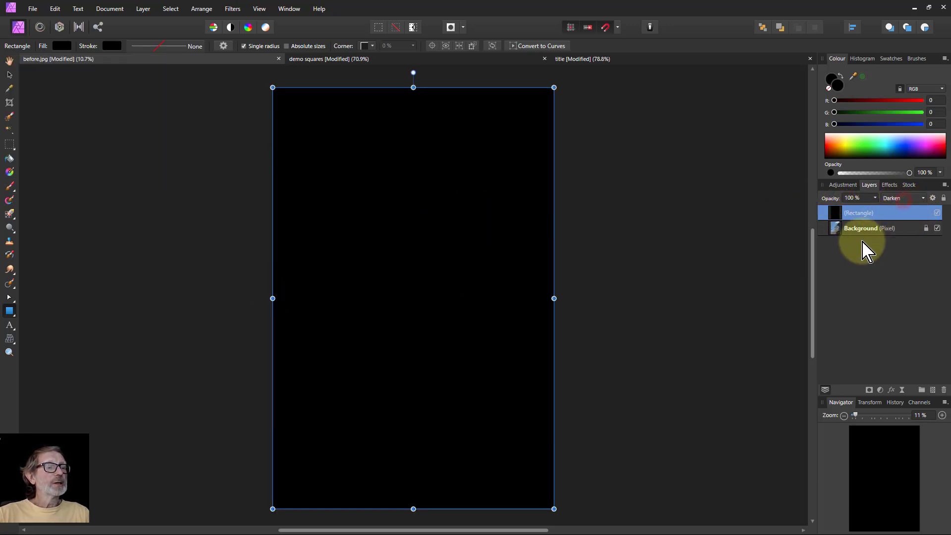
left_click(892, 198)
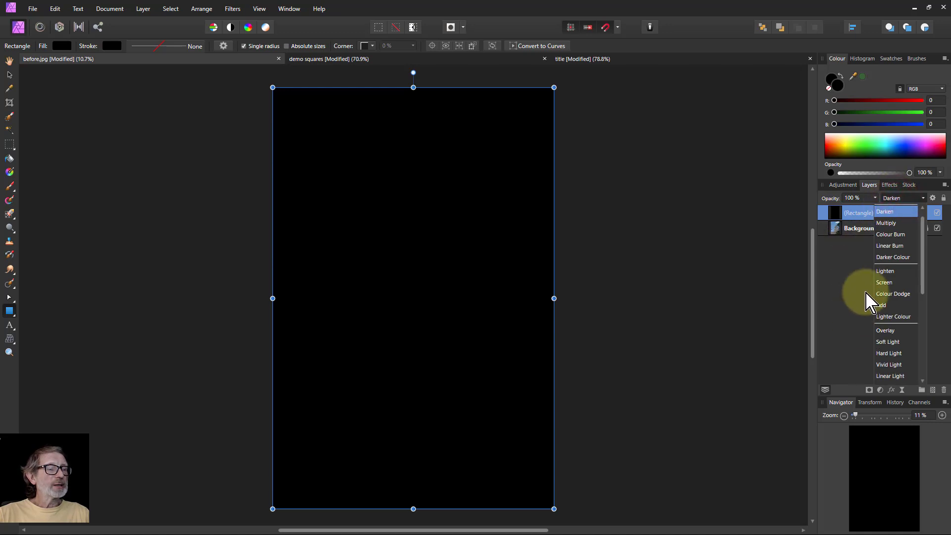
left_click(885, 272)
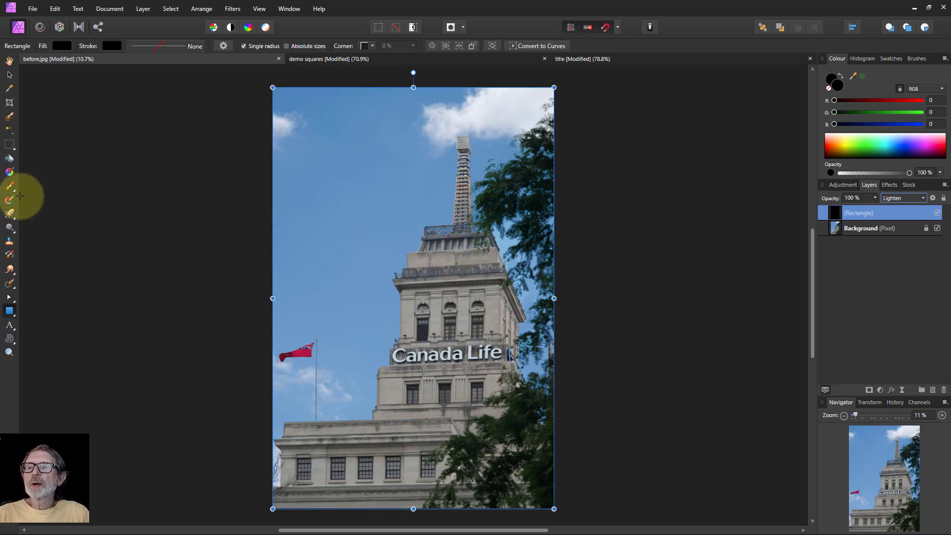
Step: Lay a linear gradient across the rectangle from bottom-right to top-left corner
left_click(10, 173)
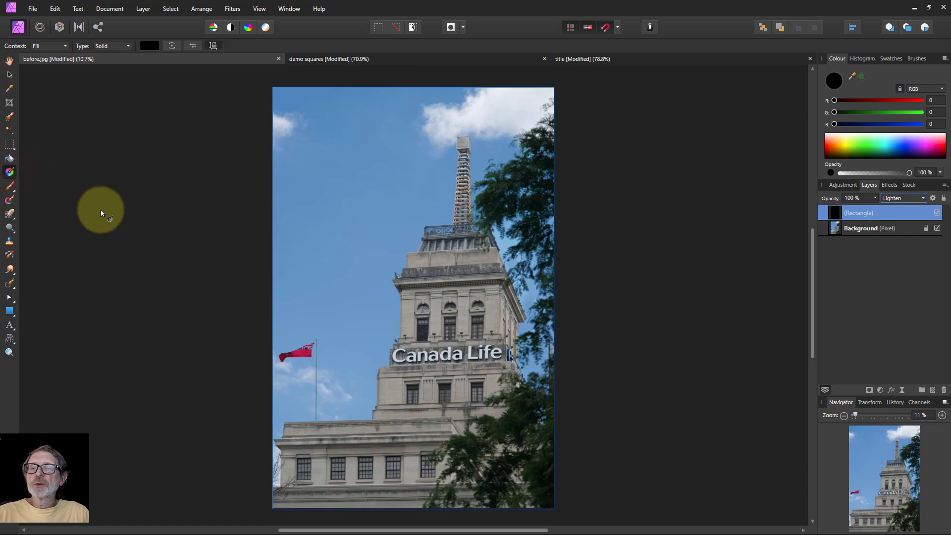
left_click_drag(554, 508, 400, 298)
left_click_drag(375, 250, 273, 87)
Step: Set the gradient's start stop to white and its end stop to black
left_click(148, 45)
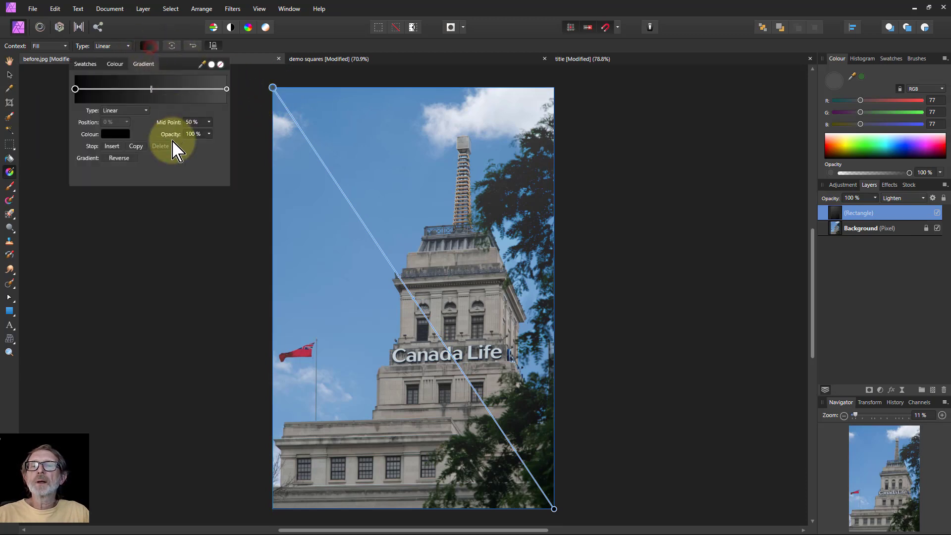
left_click(115, 134)
left_click_drag(117, 212, 117, 196)
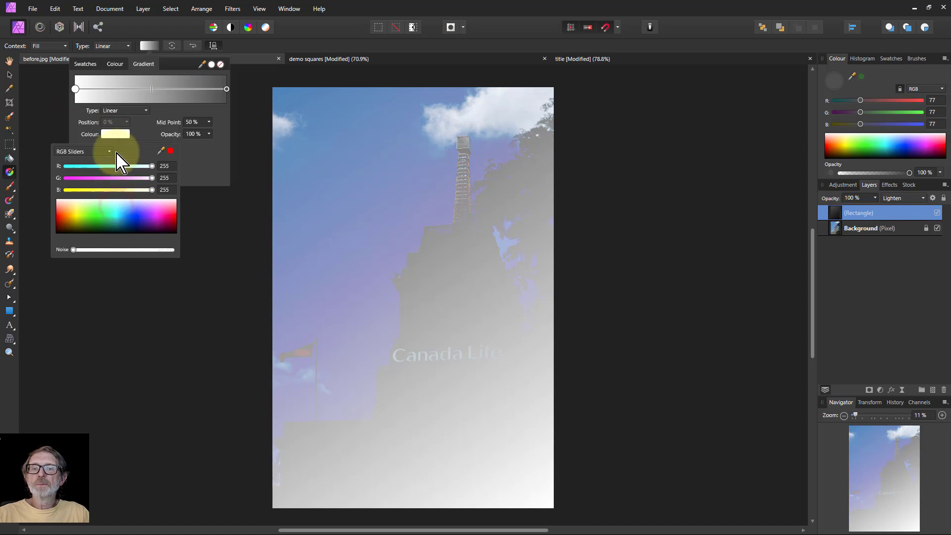
left_click(226, 90)
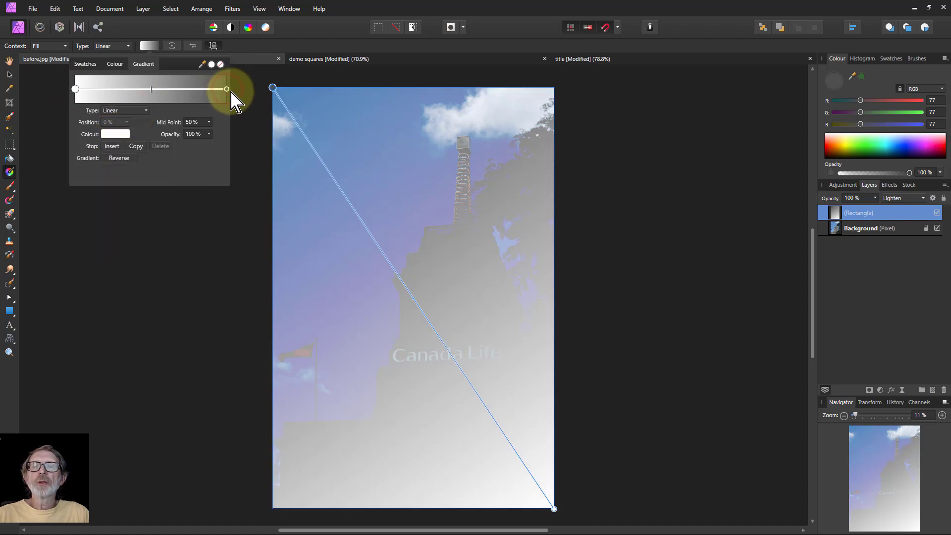
left_click(116, 135)
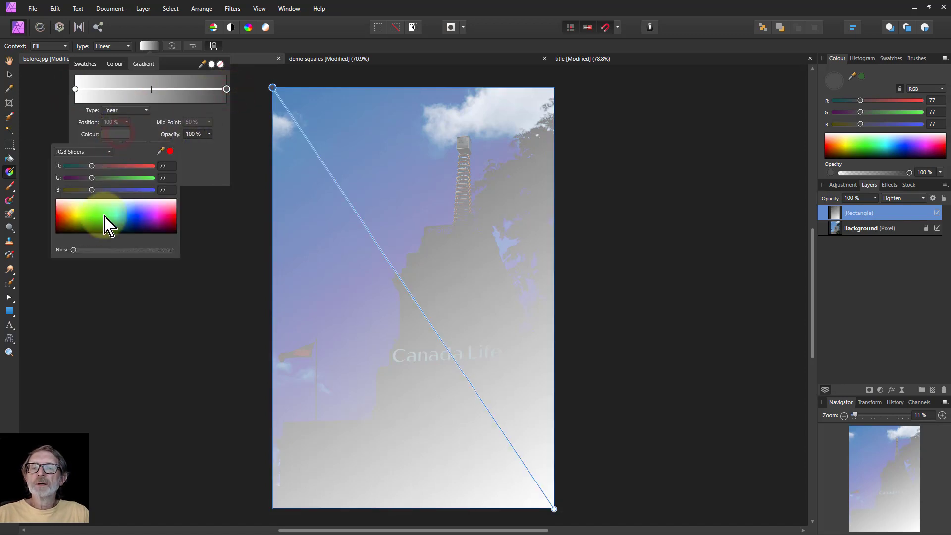
left_click_drag(99, 226, 99, 250)
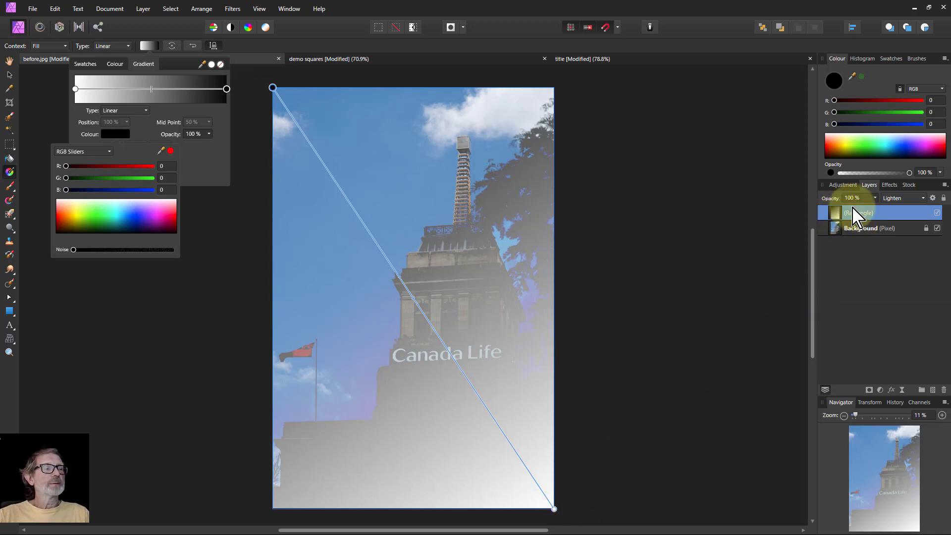
left_click(879, 204)
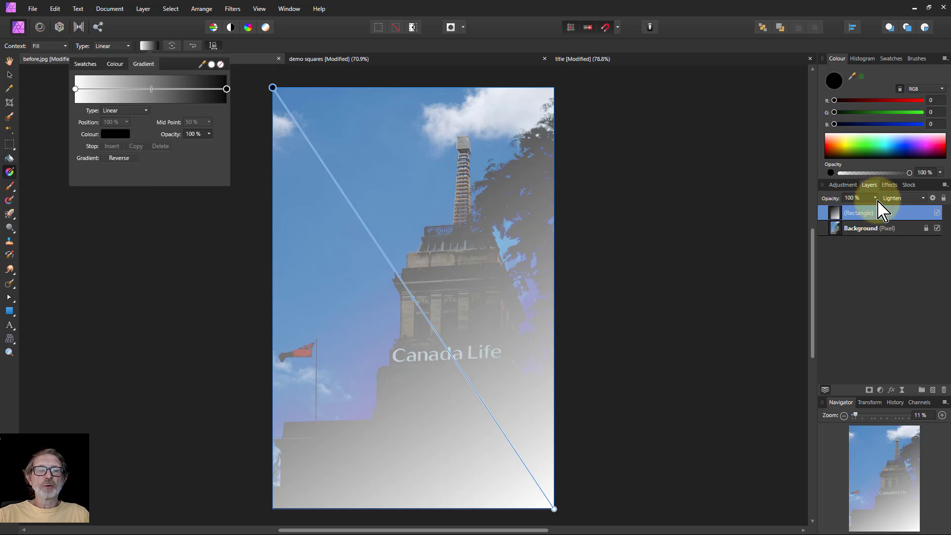
Step: Lower the gradient rectangle layer's opacity to 19%
left_click(880, 210)
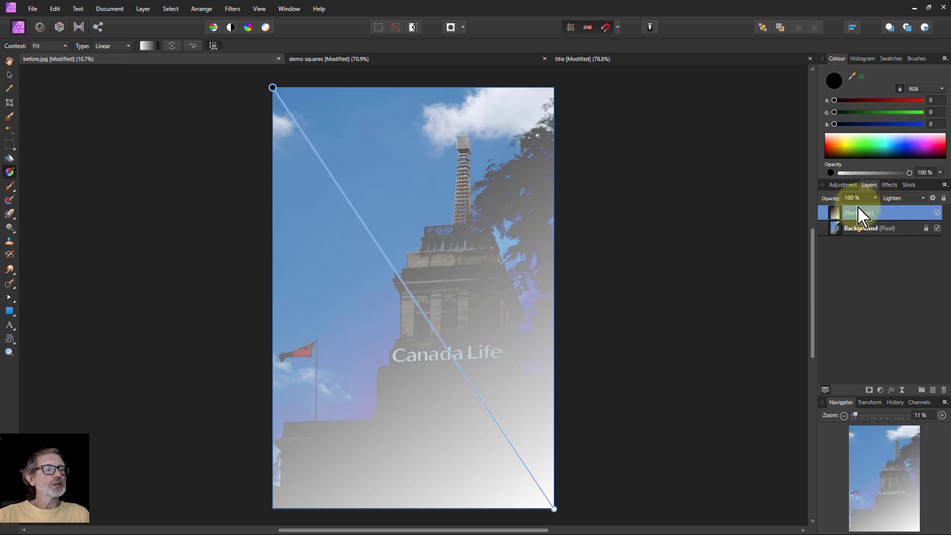
left_click(875, 198)
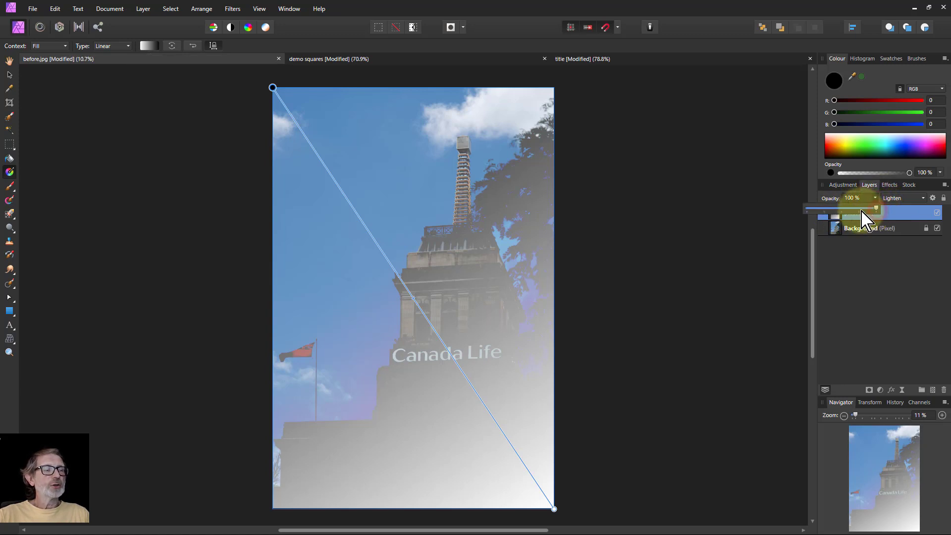
left_click_drag(862, 212, 822, 218)
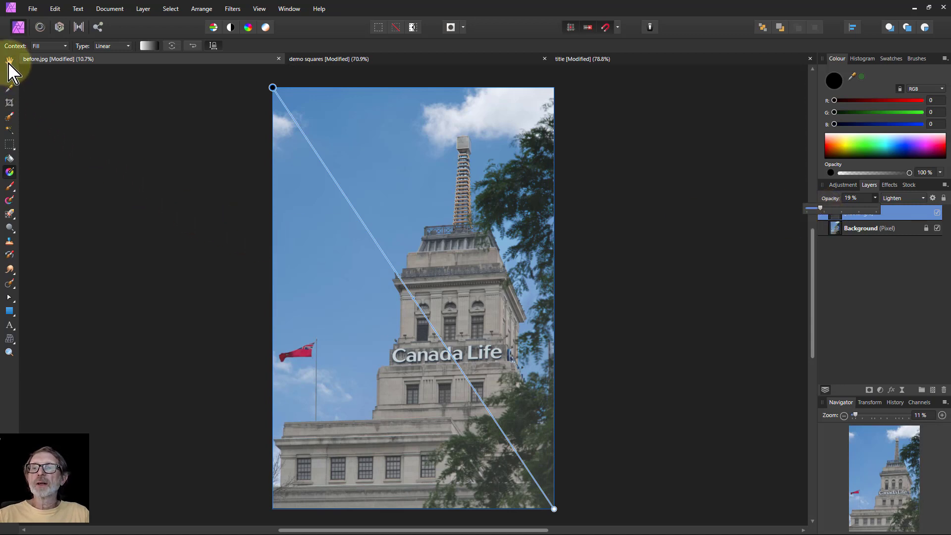
left_click(9, 61)
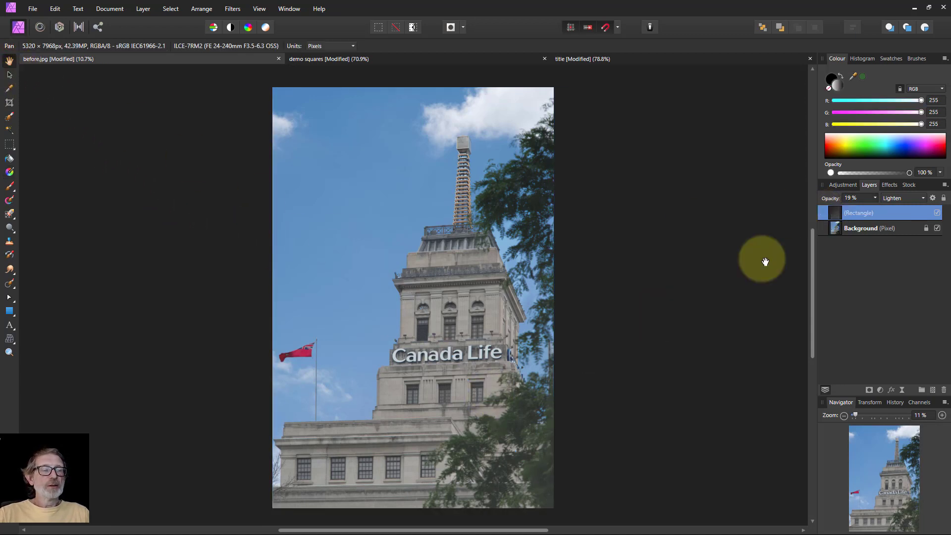
left_click(937, 213)
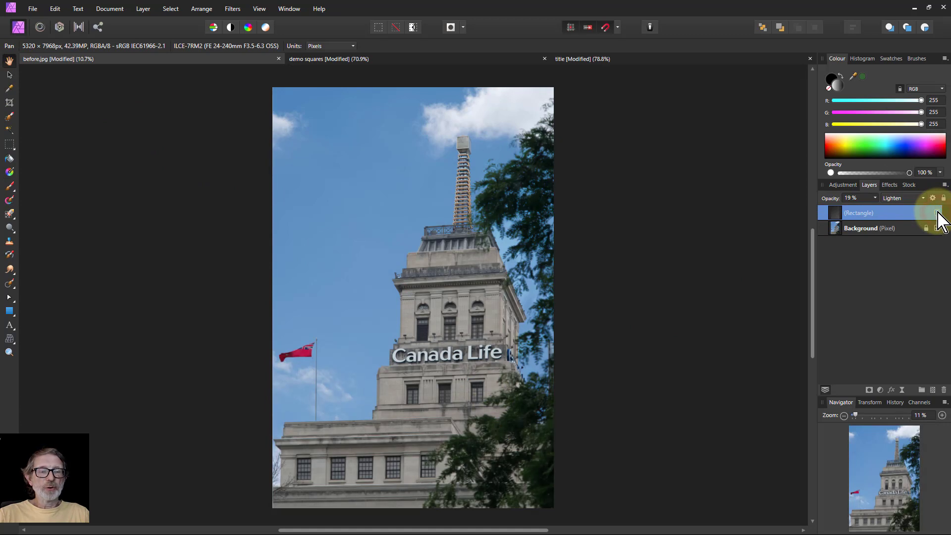
left_click(937, 213)
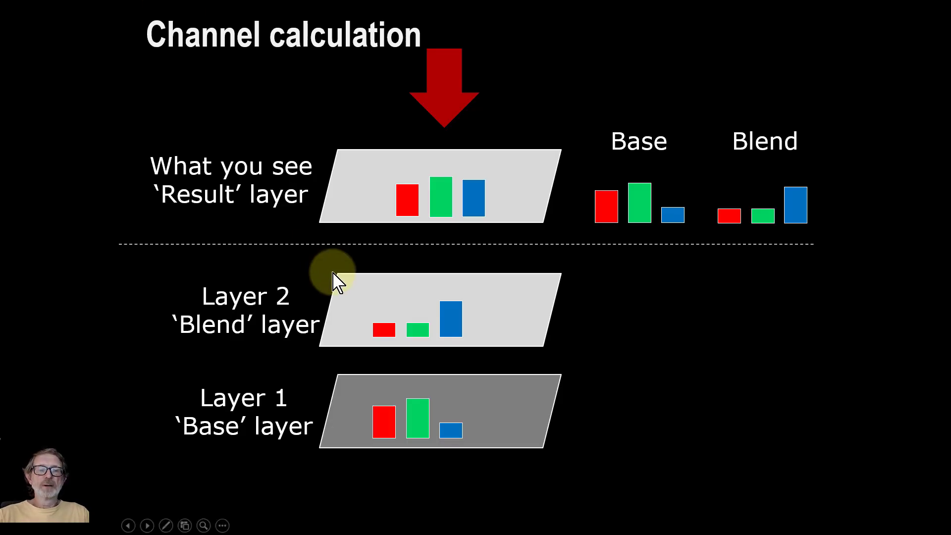
Step: Advance to the 'Key points about Lighten' slide and reveal 'Simple lightening' with sub-point 'Screen can be better'
key("Right")
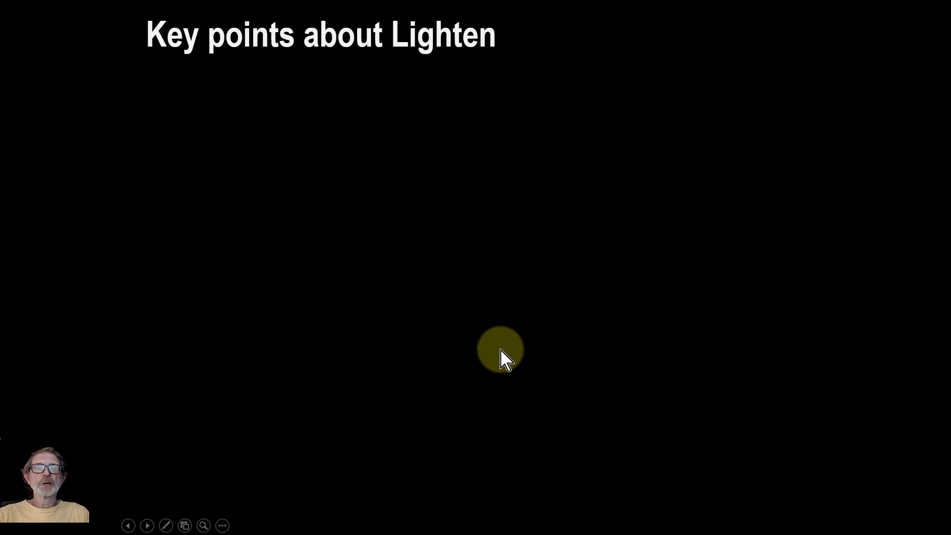
key("Right")
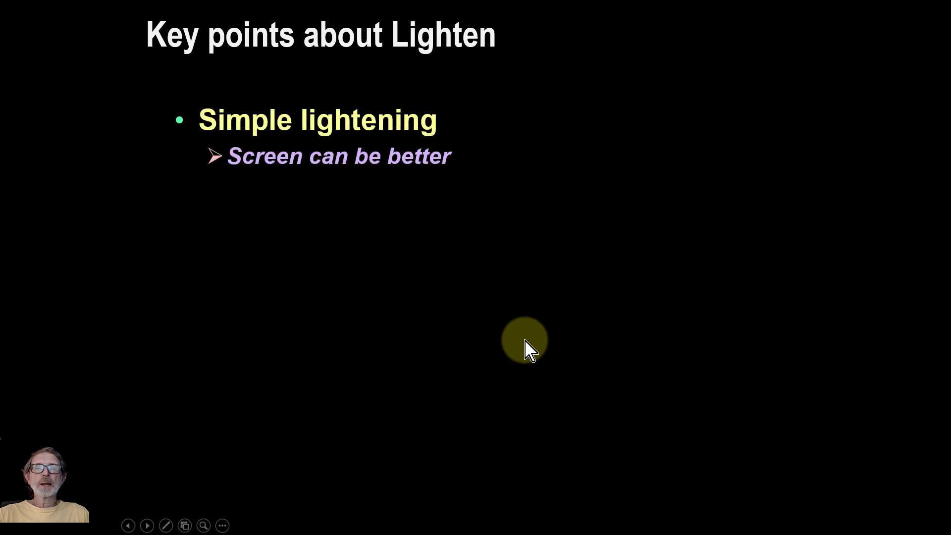